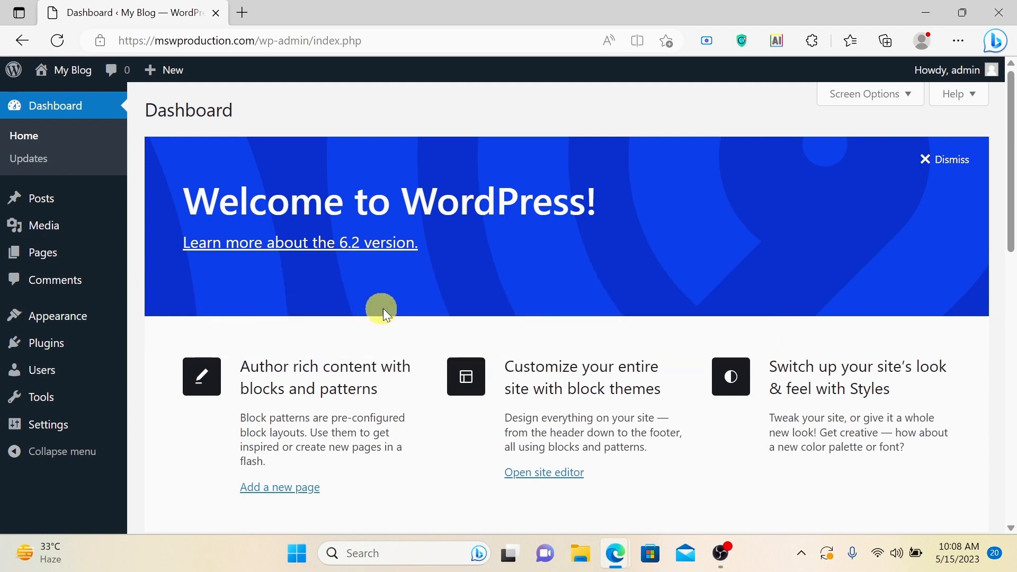
- Open the page for adding new plugins and search the plugin directory for astra
mouse_move(85, 344)
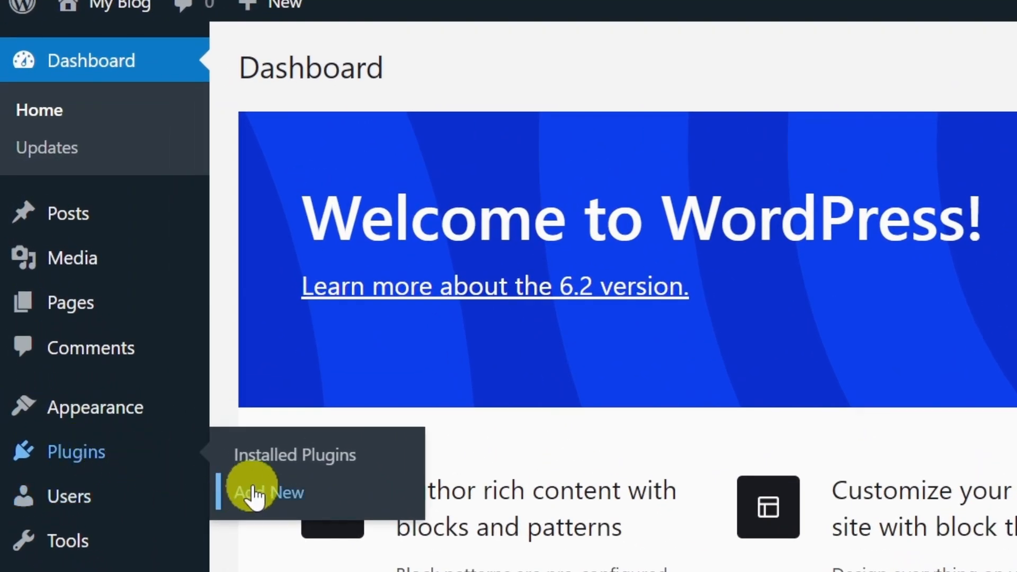
left_click(285, 503)
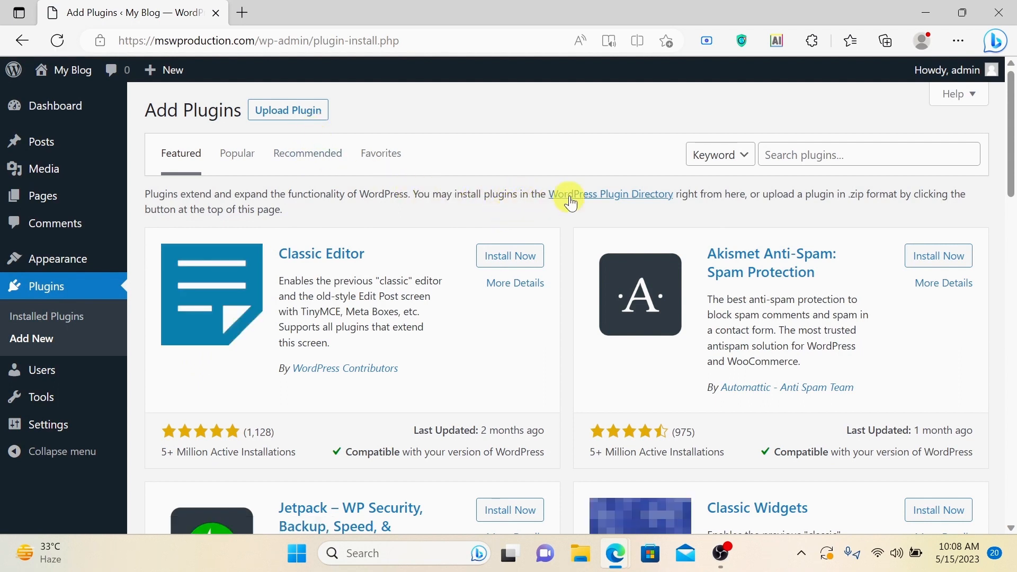
left_click(797, 153)
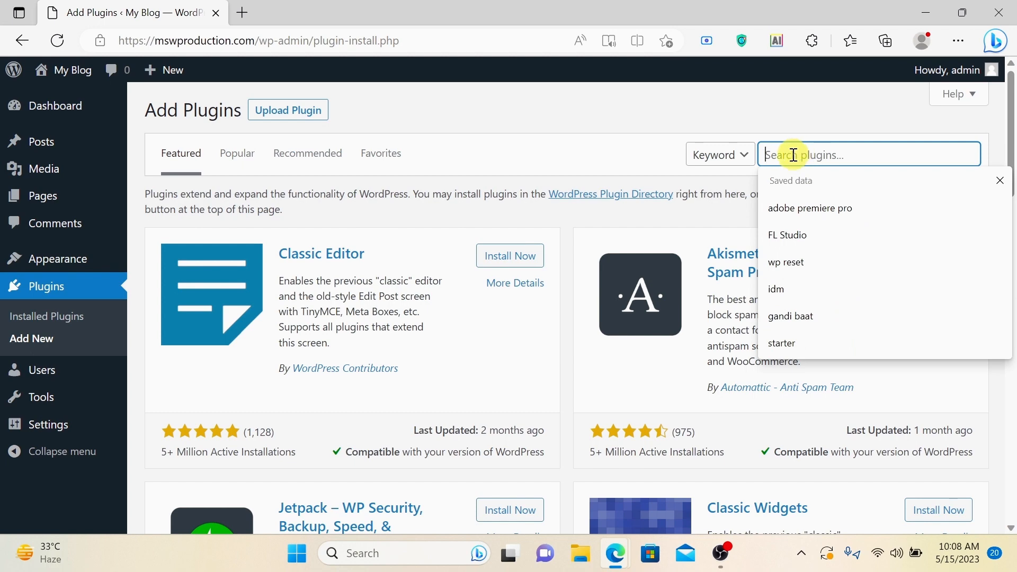
type("as")
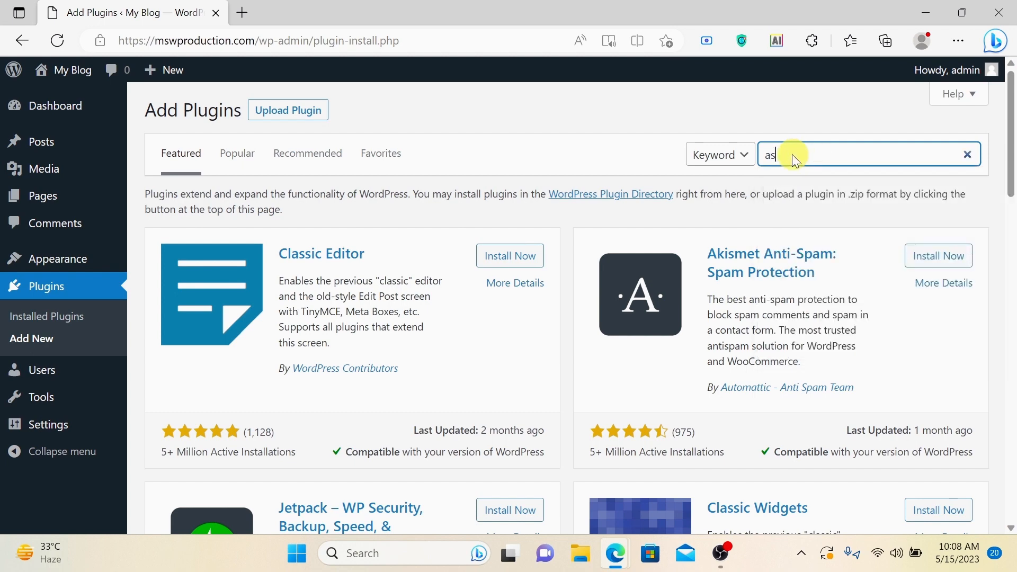
type("tr")
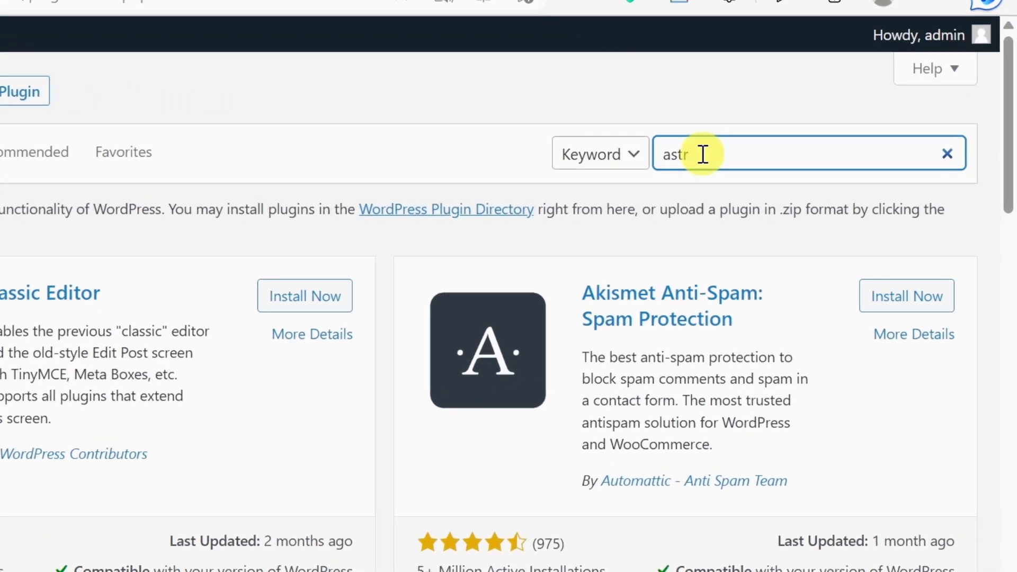
type("a")
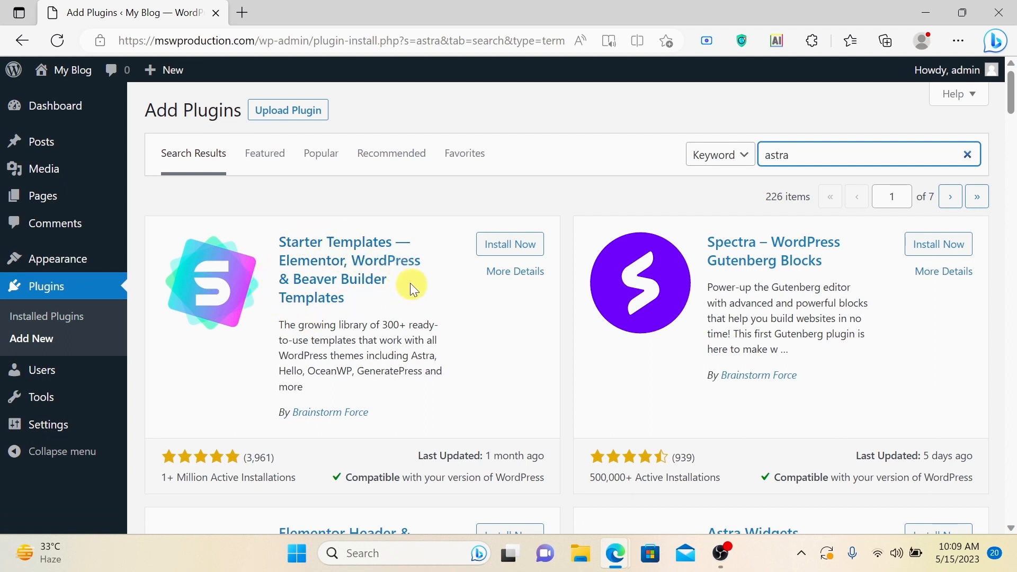
- Install and activate the Starter Templates plugin by Brainstorm Force, and open its template library
left_click(511, 254)
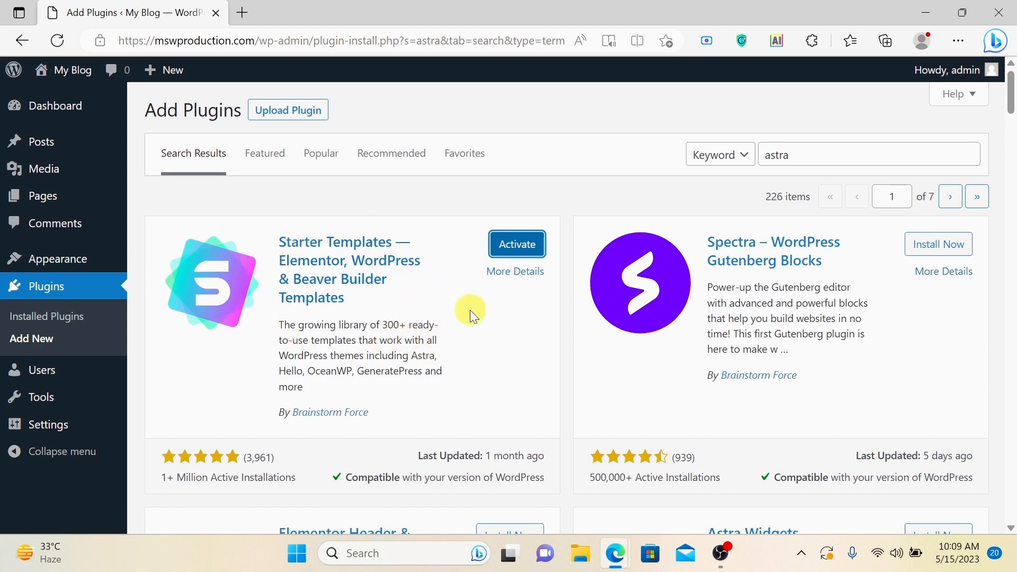
left_click(513, 252)
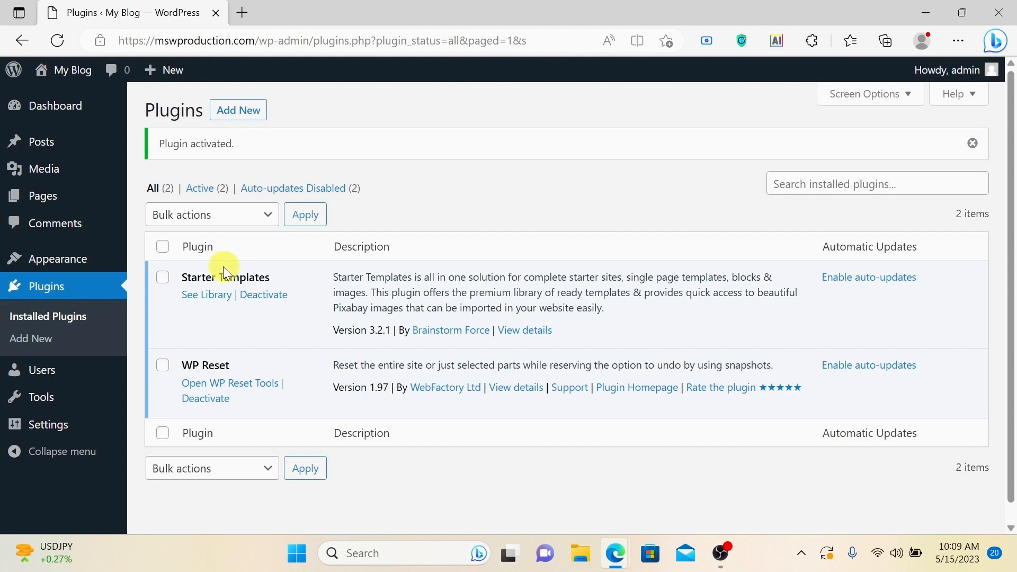
left_click(216, 297)
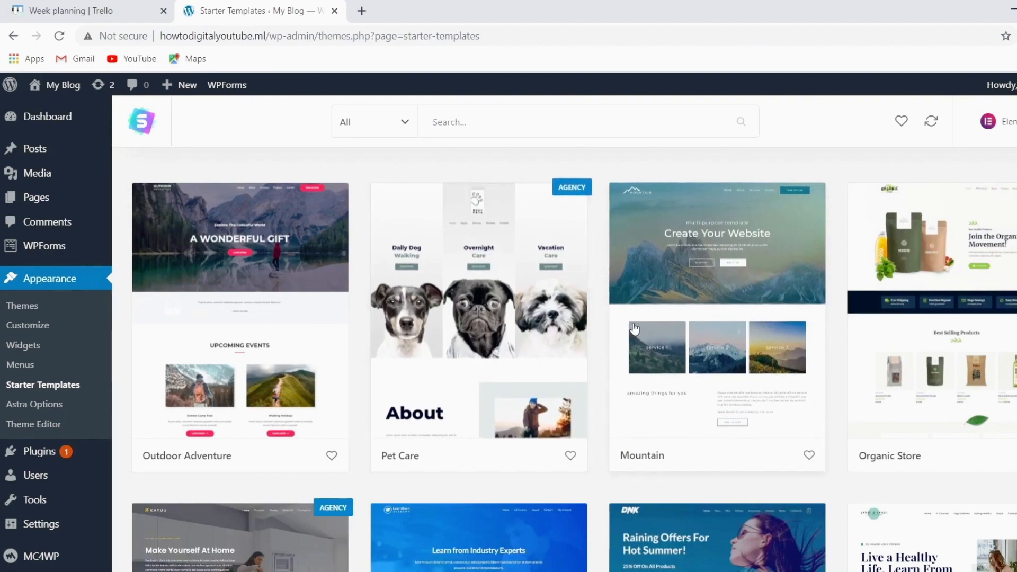
- Look through the full range of website designs in the Starter Templates library and return to its beginning
scroll(635, 329, "down", 6)
scroll(635, 330, "down", 6)
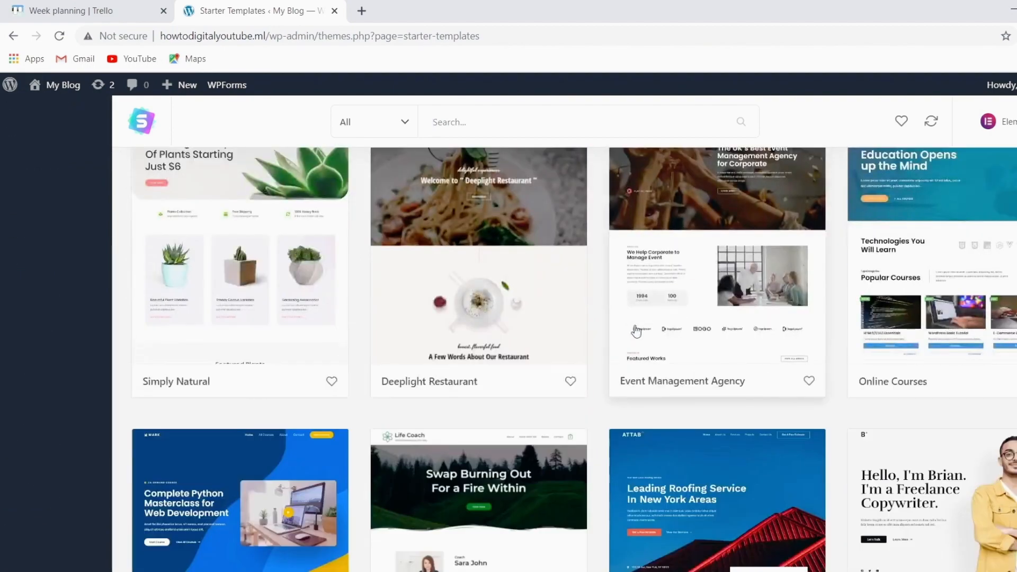
scroll(666, 352, "down", 9)
scroll(666, 353, "down", 5)
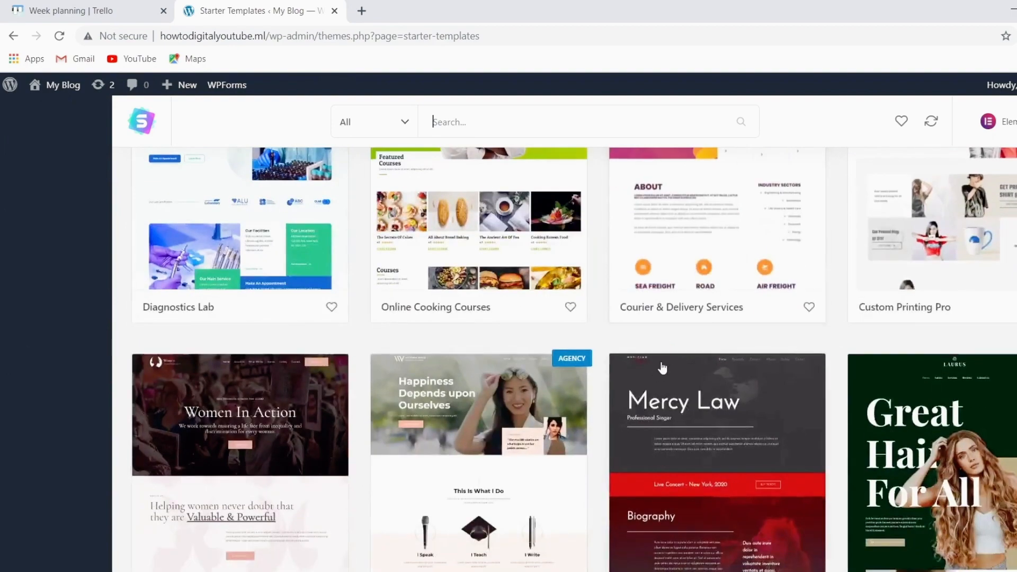
scroll(666, 344, "down", 5)
scroll(669, 337, "down", 15)
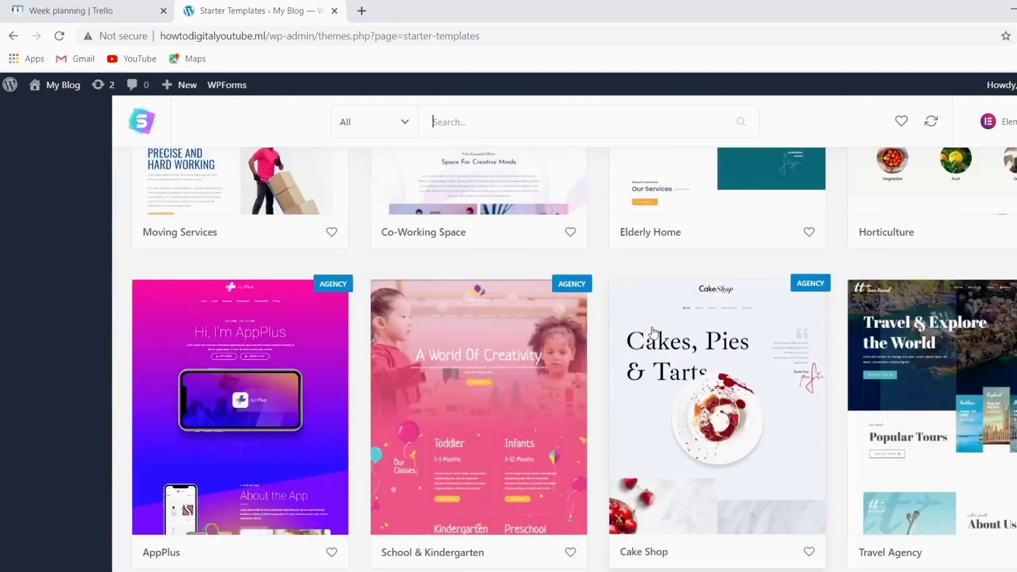
scroll(661, 325, "down", 15)
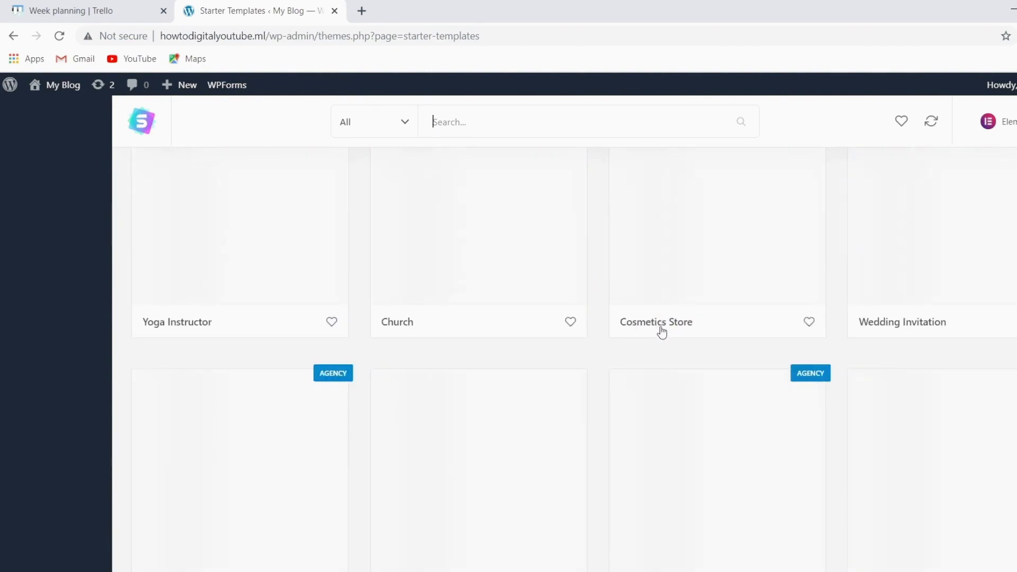
scroll(660, 332, "up", 20)
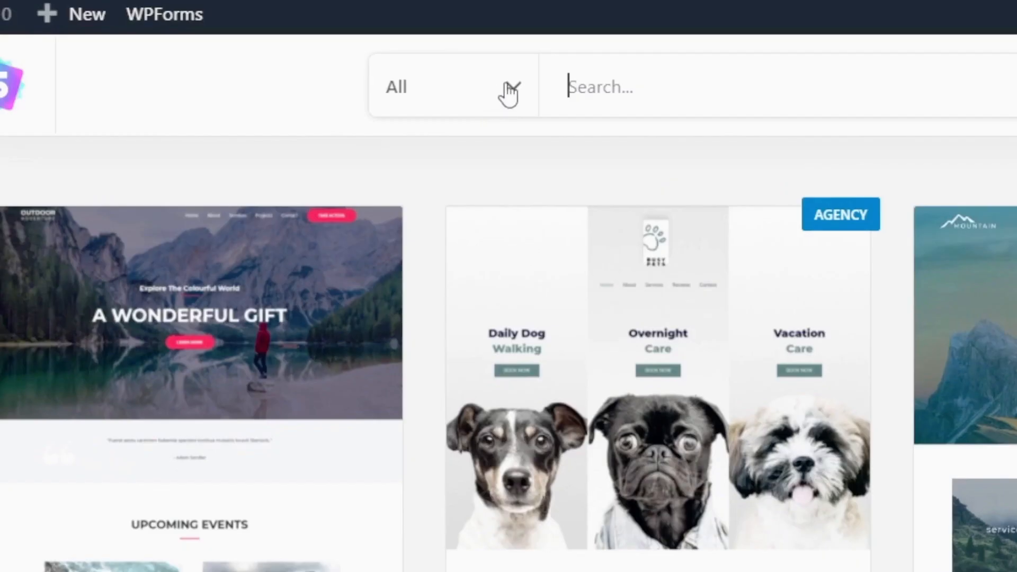
- Filter the starter templates to show only Free ones, keeping the category set to All
left_click(409, 124)
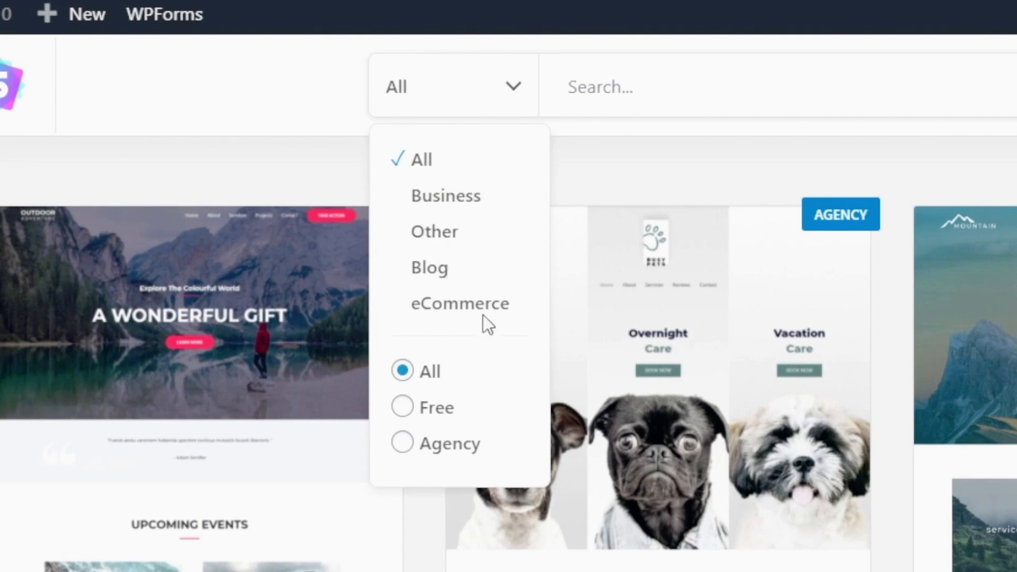
left_click(416, 415)
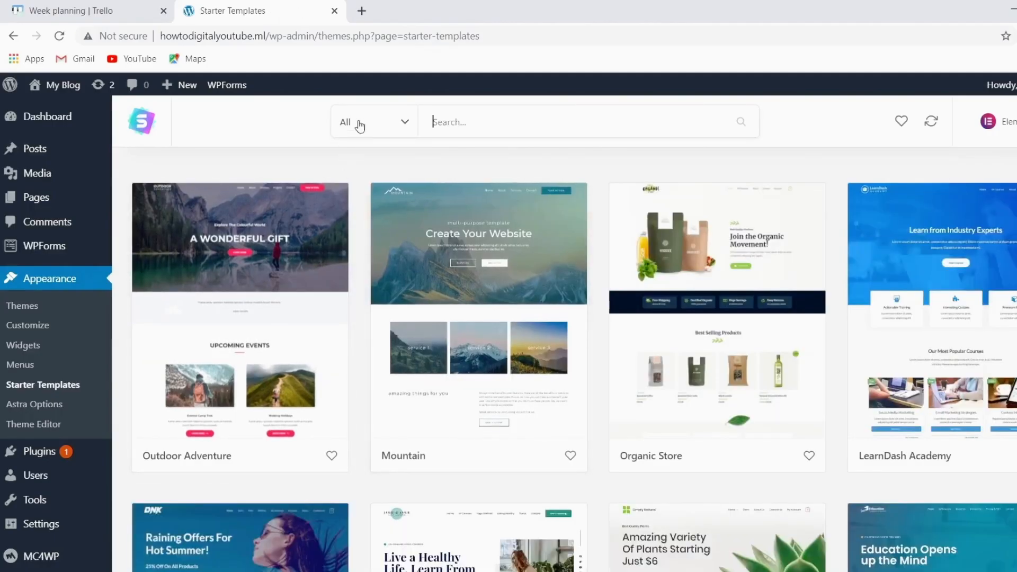
left_click(381, 126)
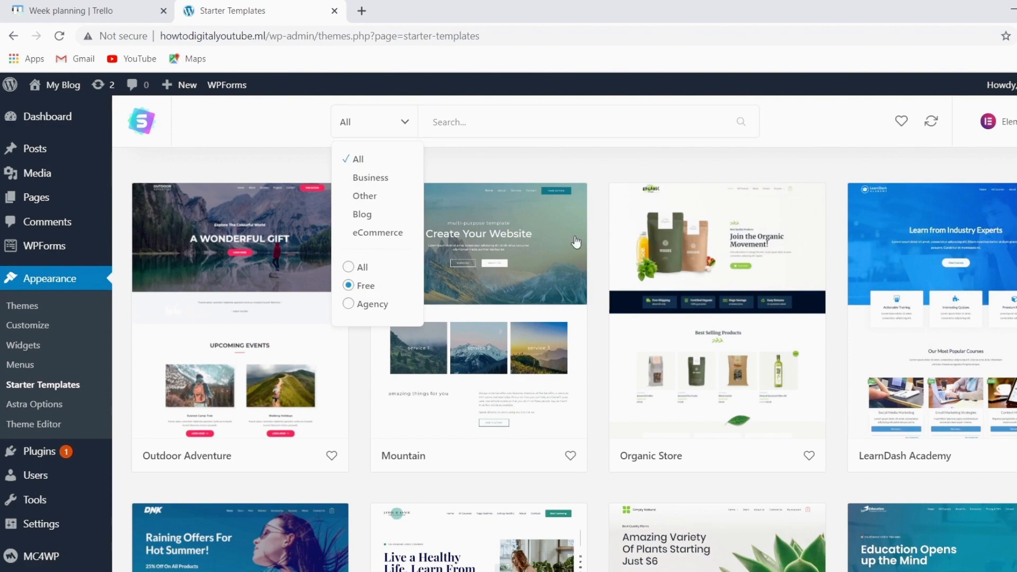
left_click(838, 125)
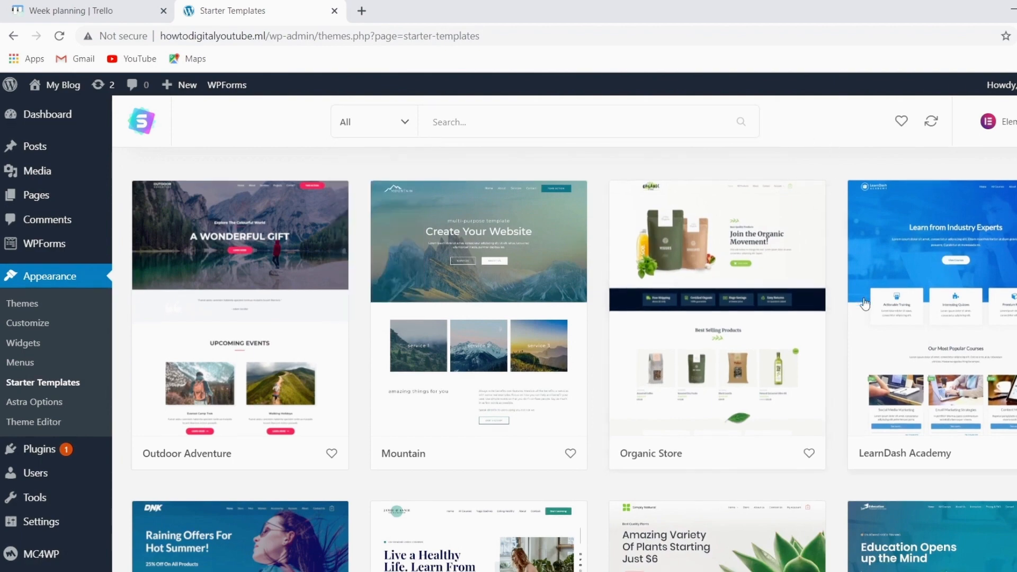
- Examine the free starter templates across the whole library and return to the first designs
scroll(864, 303, "down", 4)
scroll(864, 303, "down", 8)
scroll(865, 303, "down", 8)
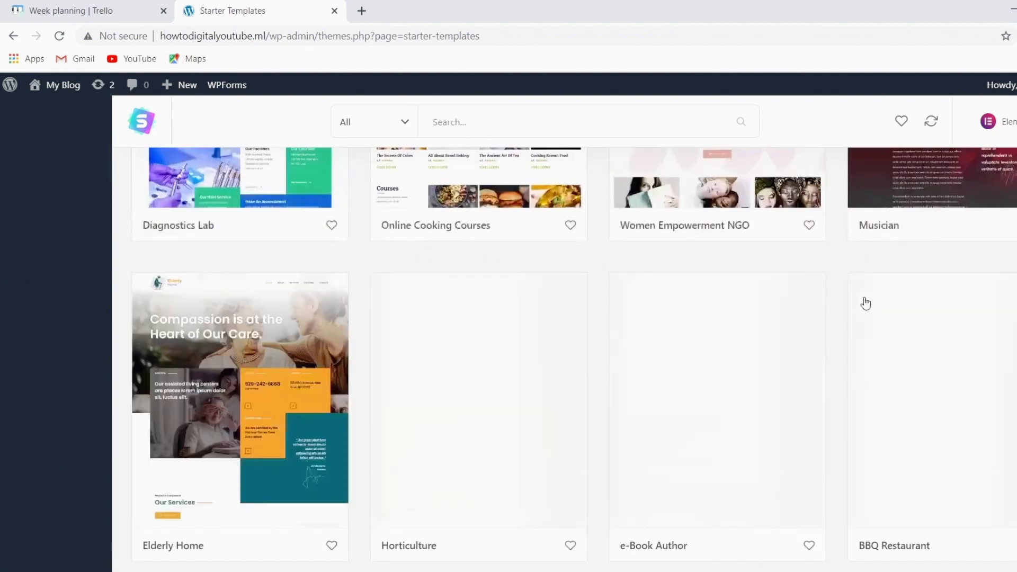
scroll(863, 299, "down", 8)
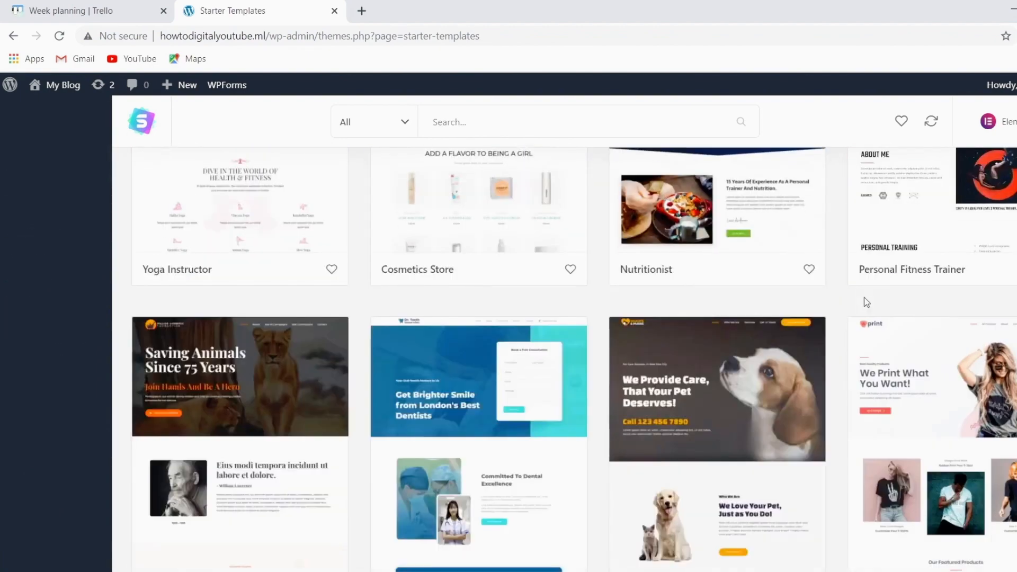
scroll(863, 297, "down", 5)
scroll(547, 316, "down", 8)
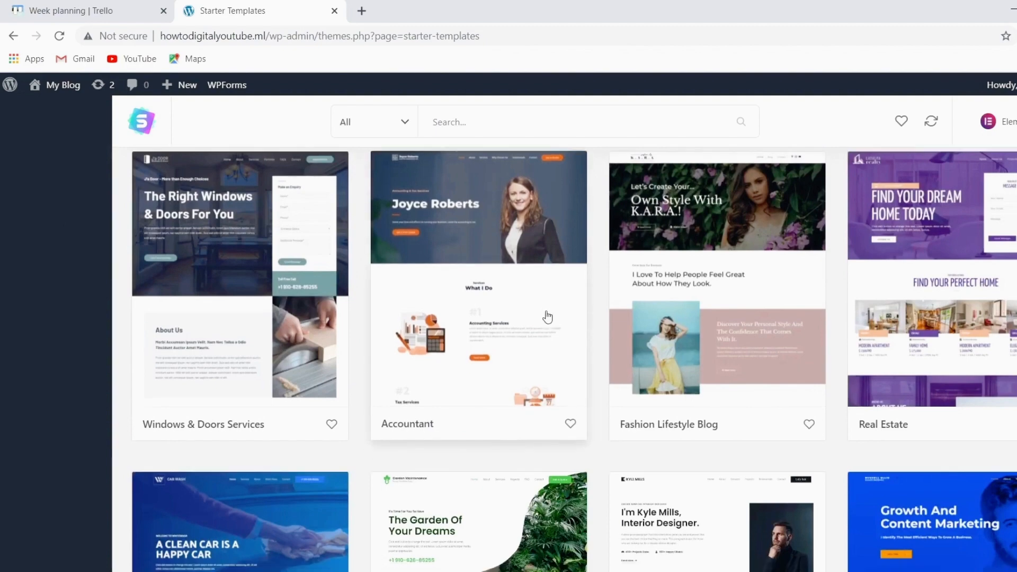
scroll(575, 327, "down", 12)
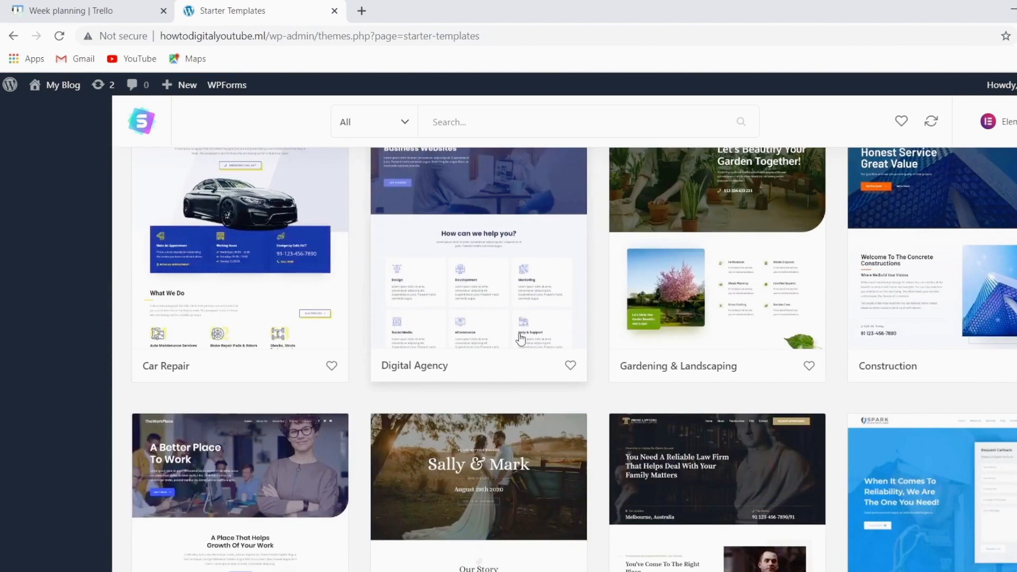
scroll(521, 339, "down", 7)
scroll(524, 338, "down", 3)
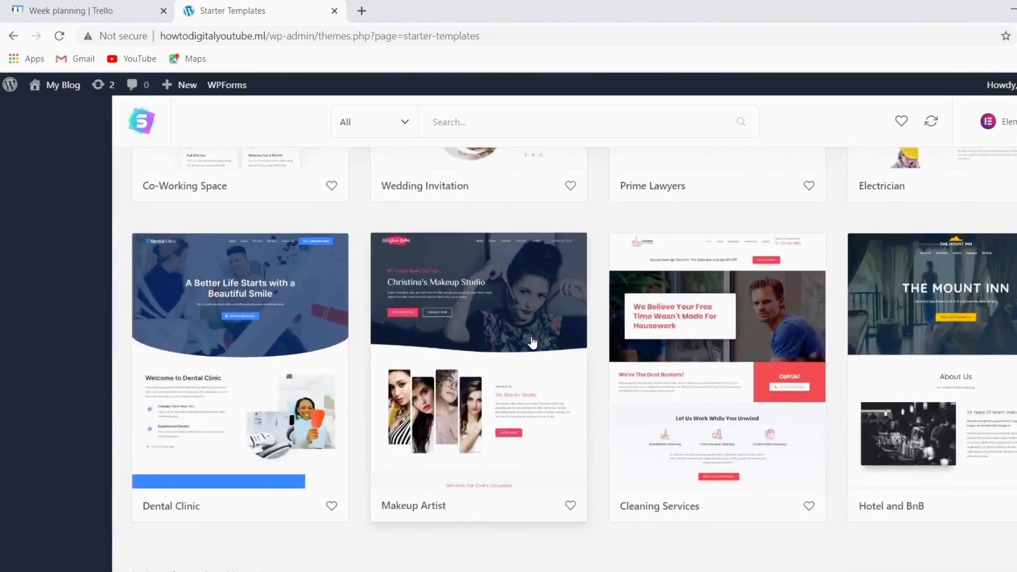
scroll(582, 355, "down", 20)
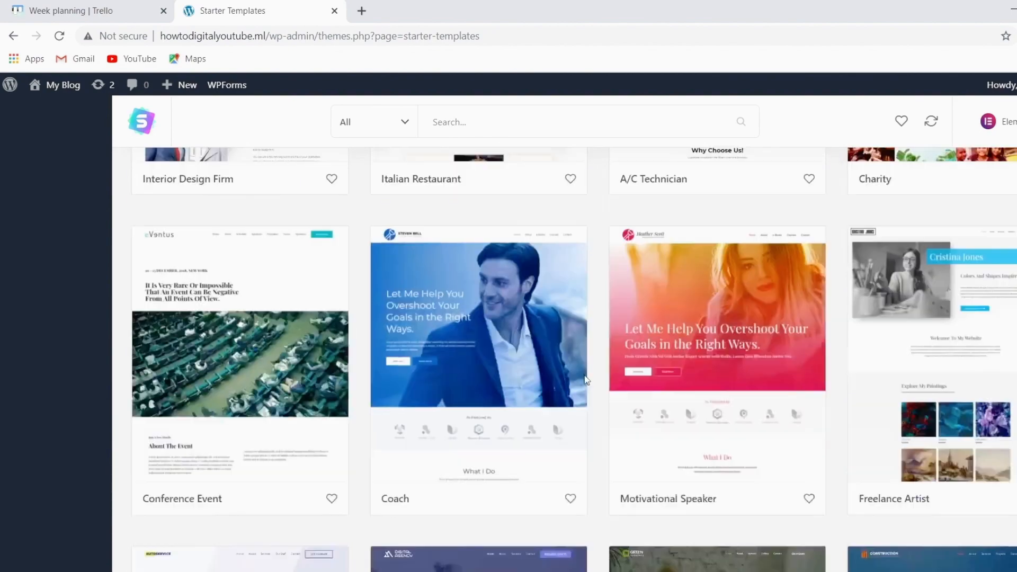
scroll(566, 343, "up", 20)
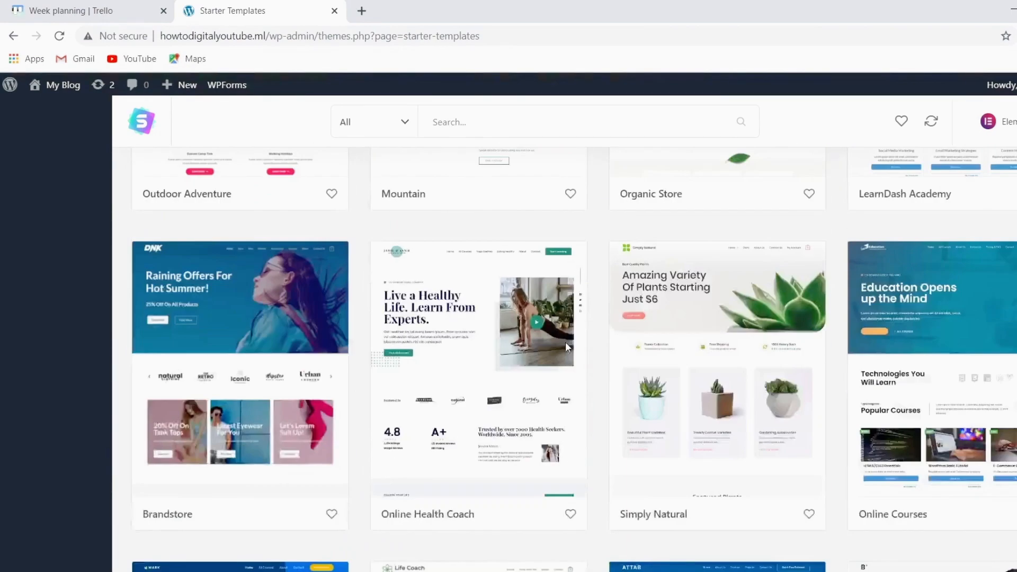
scroll(566, 343, "up", 5)
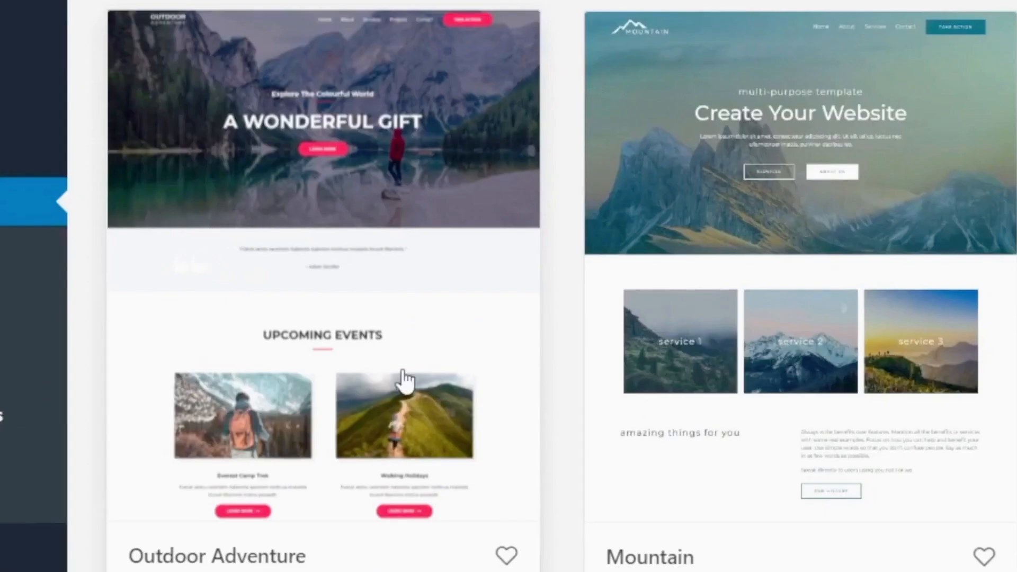
- Open the Outdoor Adventure template and view its About, Services, Projects, Contact and Home page designs
left_click(506, 555)
left_click(371, 258)
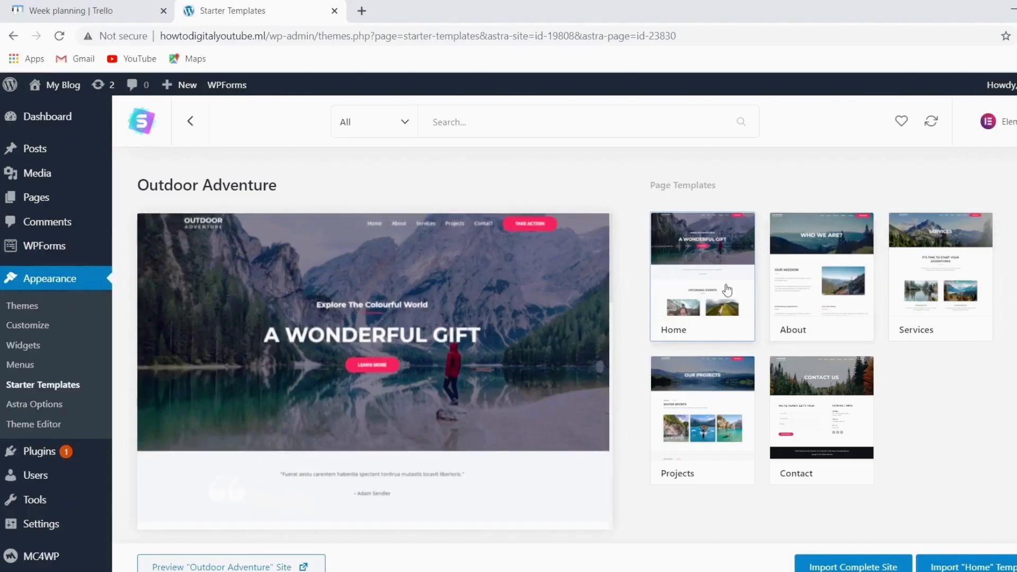
left_click(820, 302)
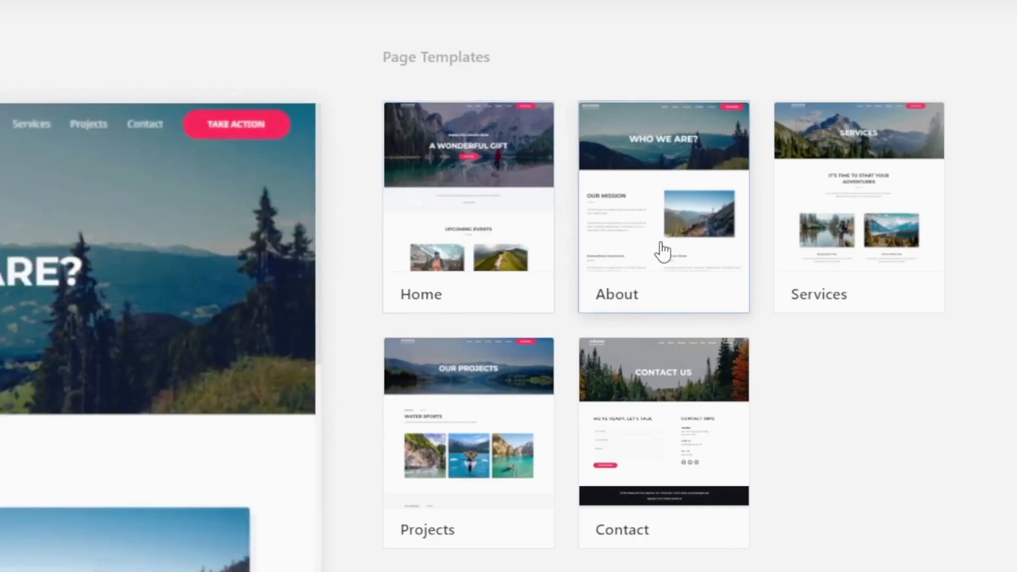
left_click(936, 299)
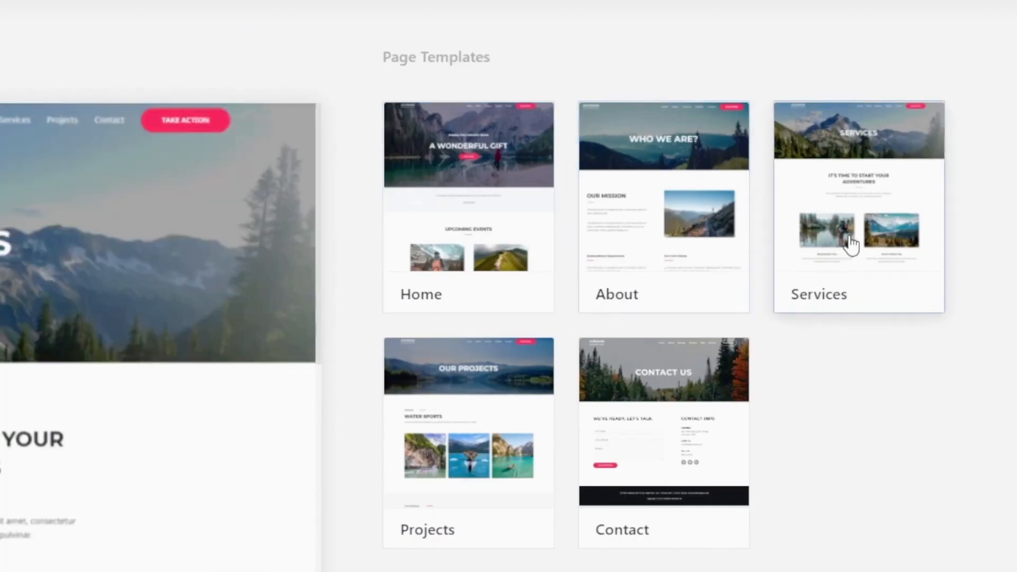
left_click(461, 411)
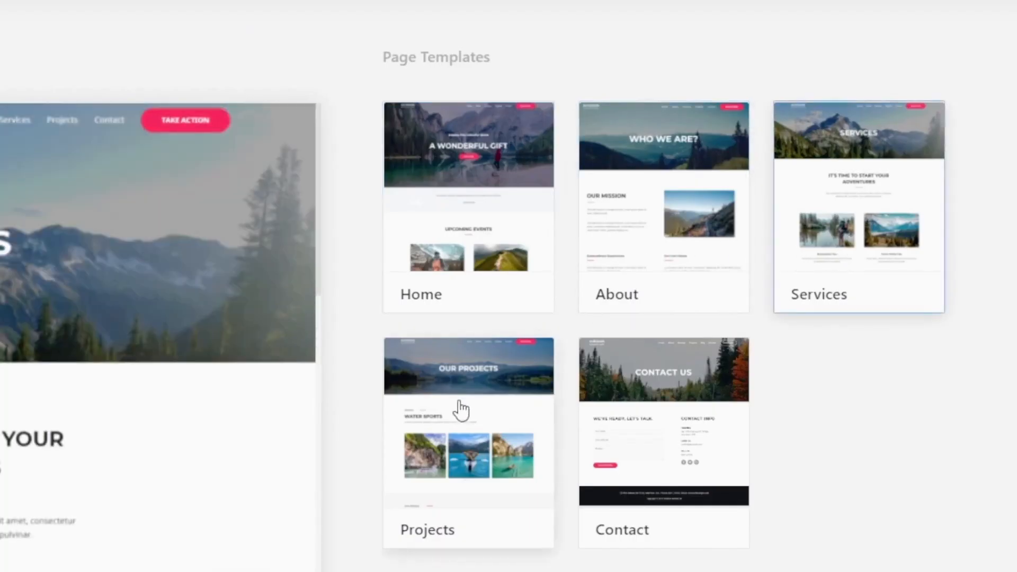
left_click(617, 432)
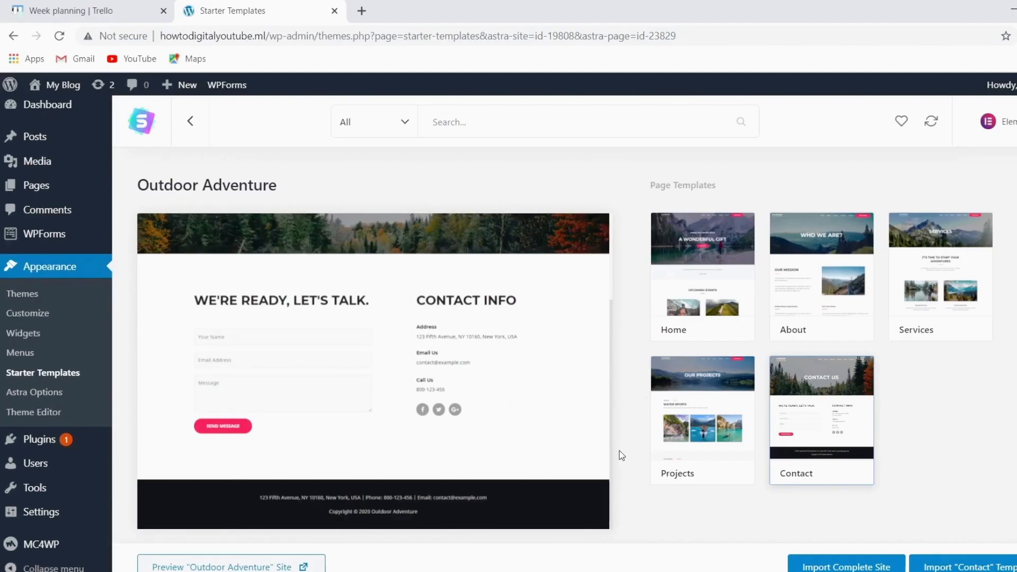
left_click(722, 286)
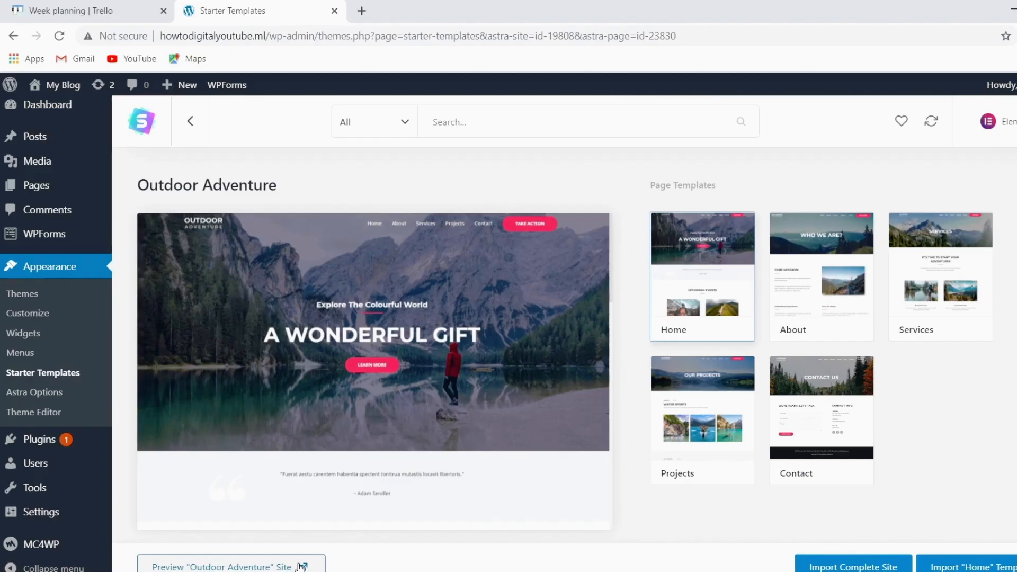
- Open the live preview of the Outdoor Adventure site and look over its home page down to the footer
left_click(300, 565)
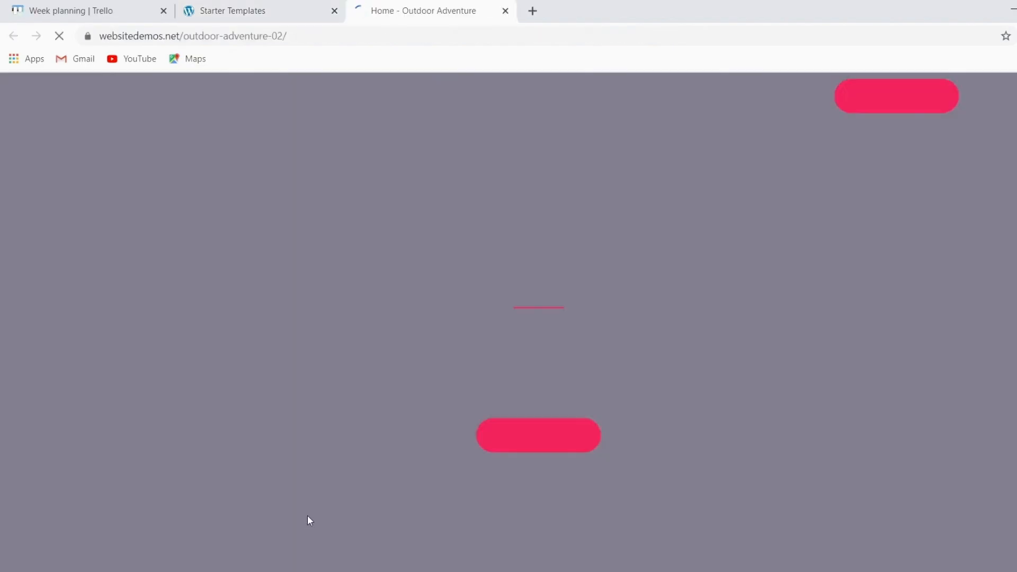
scroll(493, 377, "down", 15)
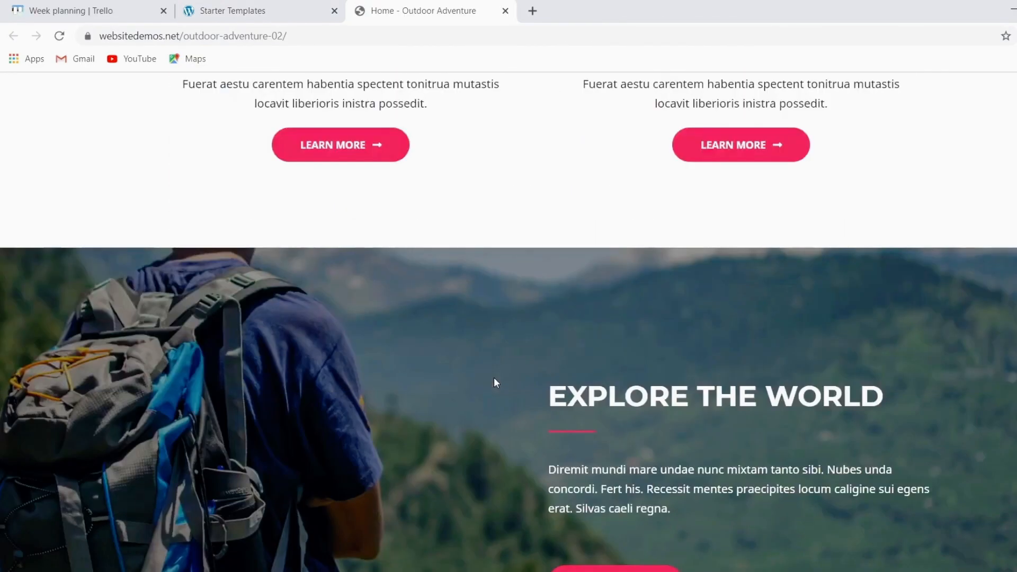
scroll(495, 378, "down", 5)
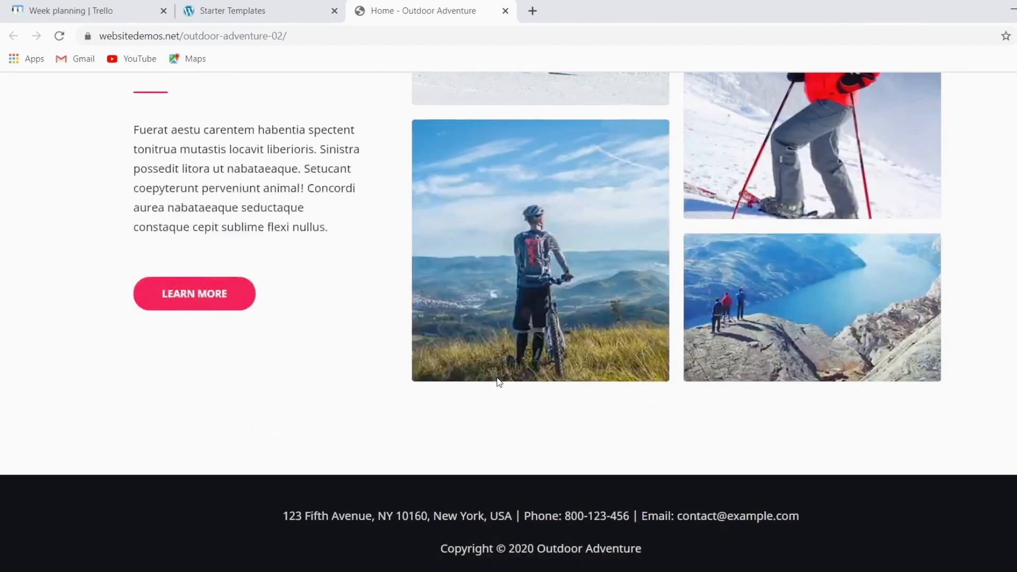
- Return to the Starter Templates page and view Outdoor Adventure's Home, About, Services and Contact page designs, finishing on Home
scroll(499, 382, "up", 20)
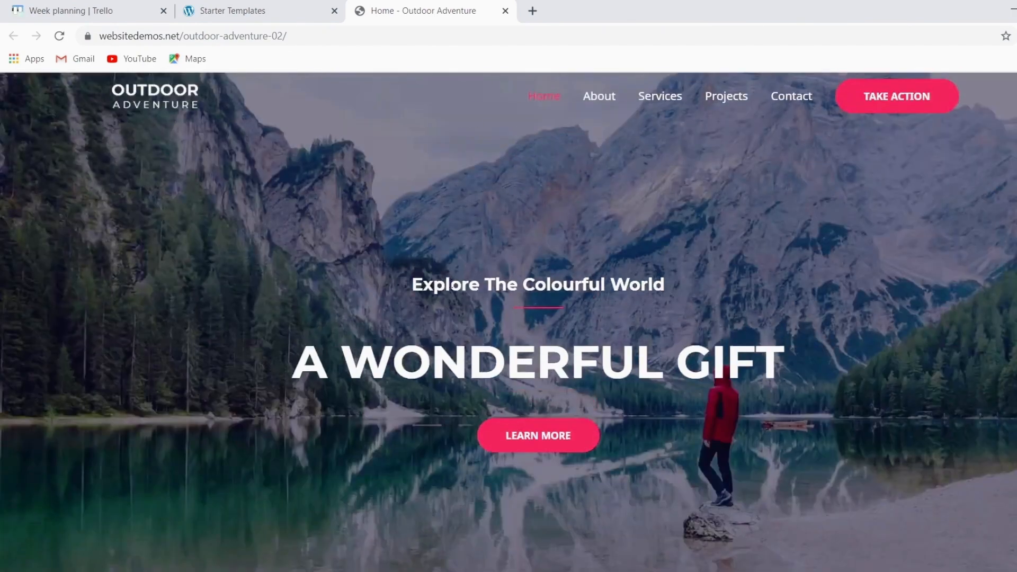
left_click(312, 9)
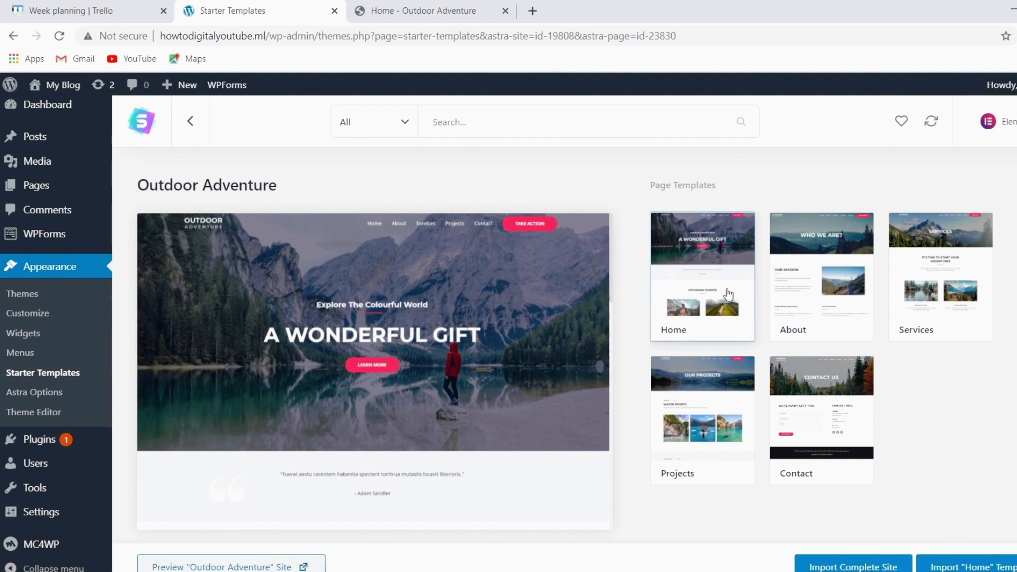
left_click(802, 274)
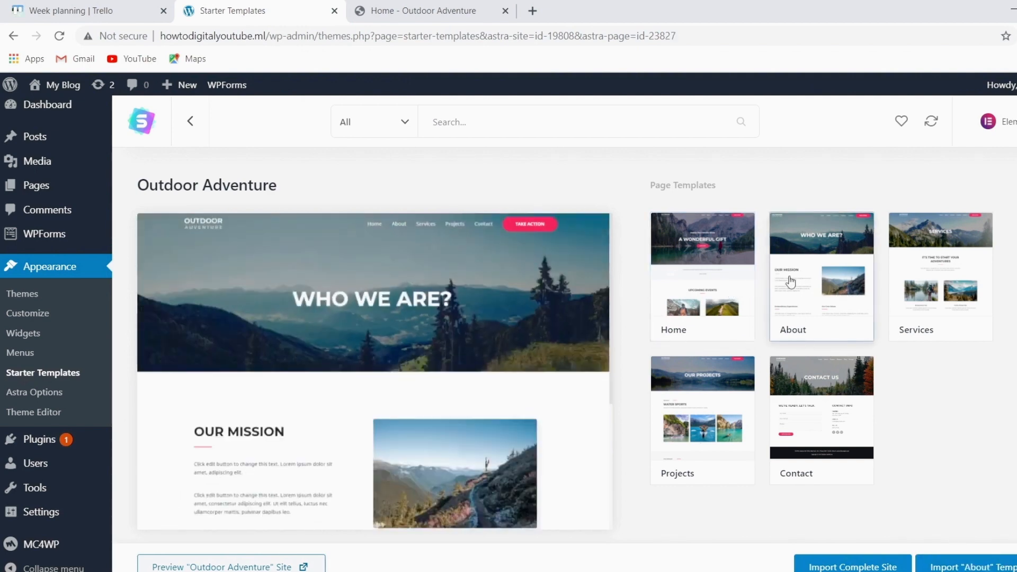
left_click(952, 303)
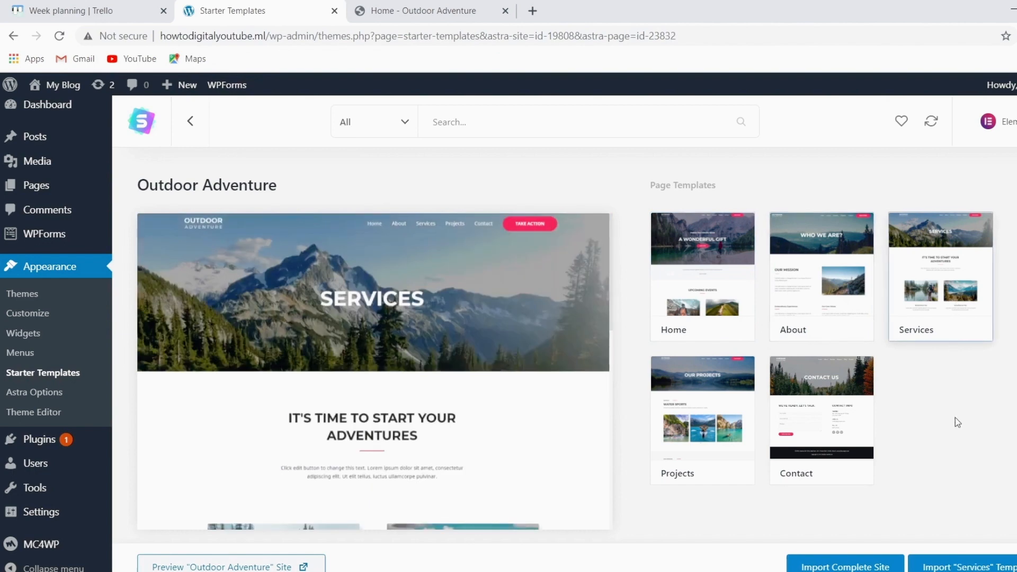
left_click(827, 448)
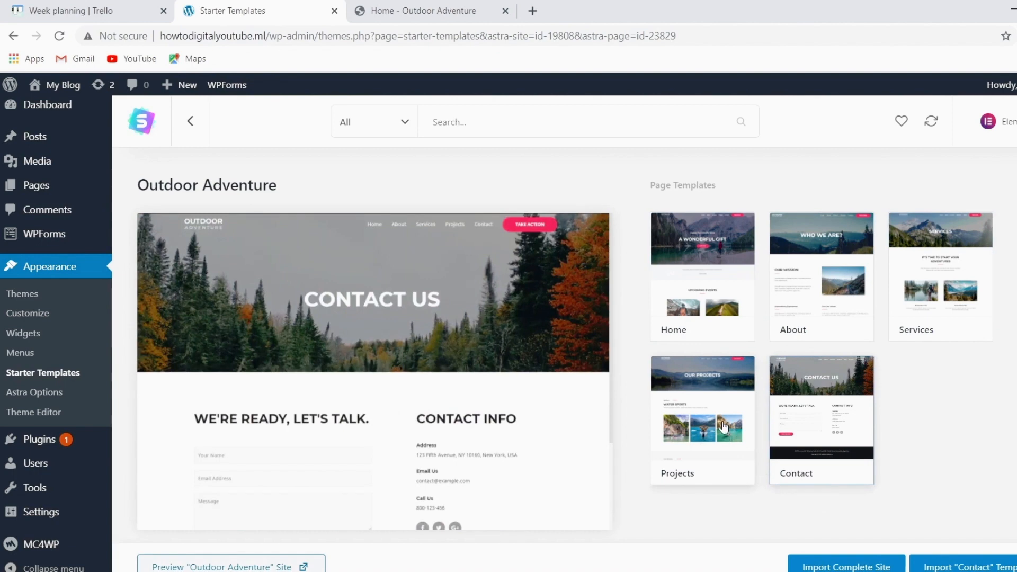
left_click(725, 295)
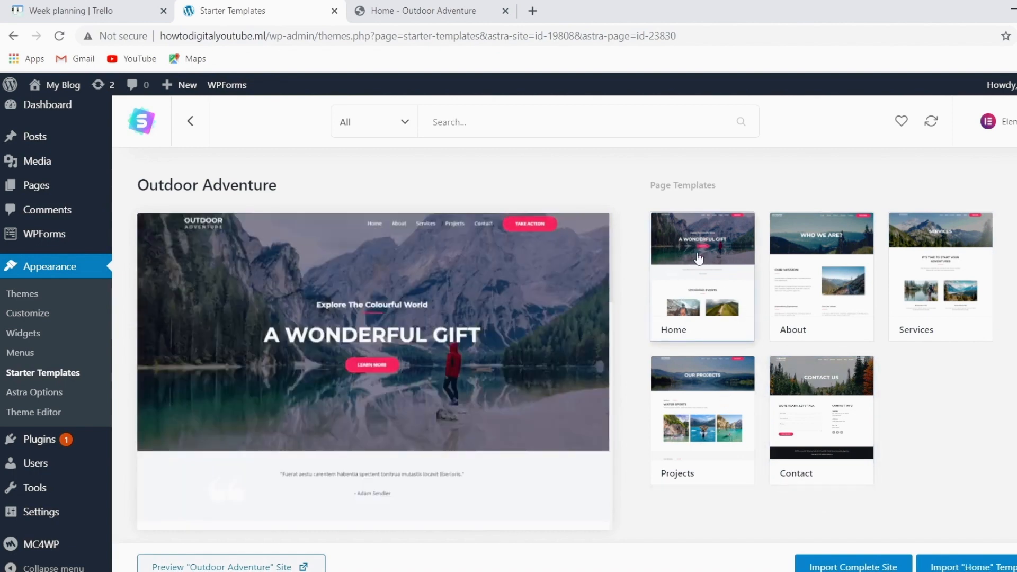
- Start importing the complete Outdoor Adventure site, choose to update the required plugin, and install Elementor from the WordPress Updates page
left_click(874, 567)
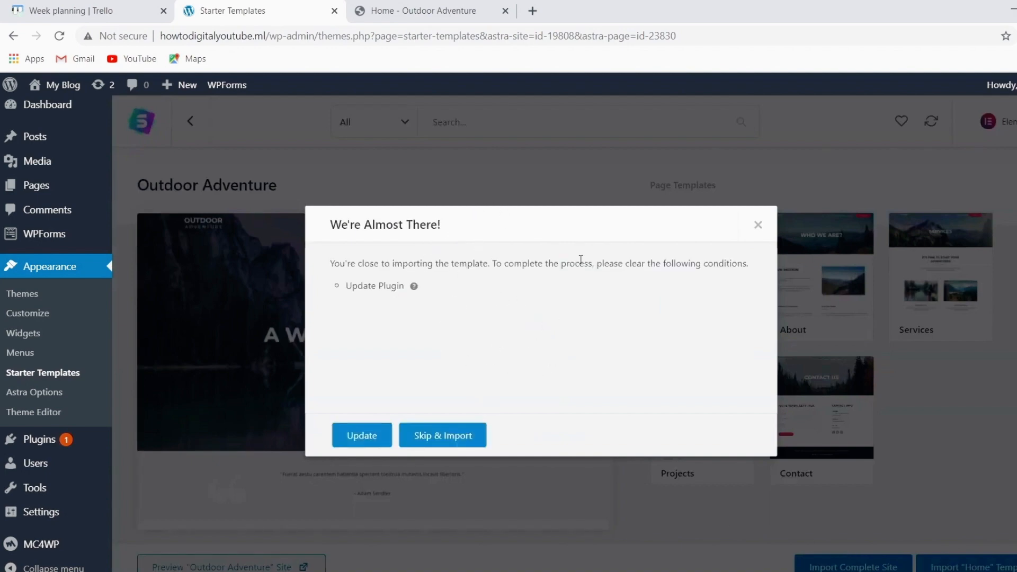
left_click(379, 437)
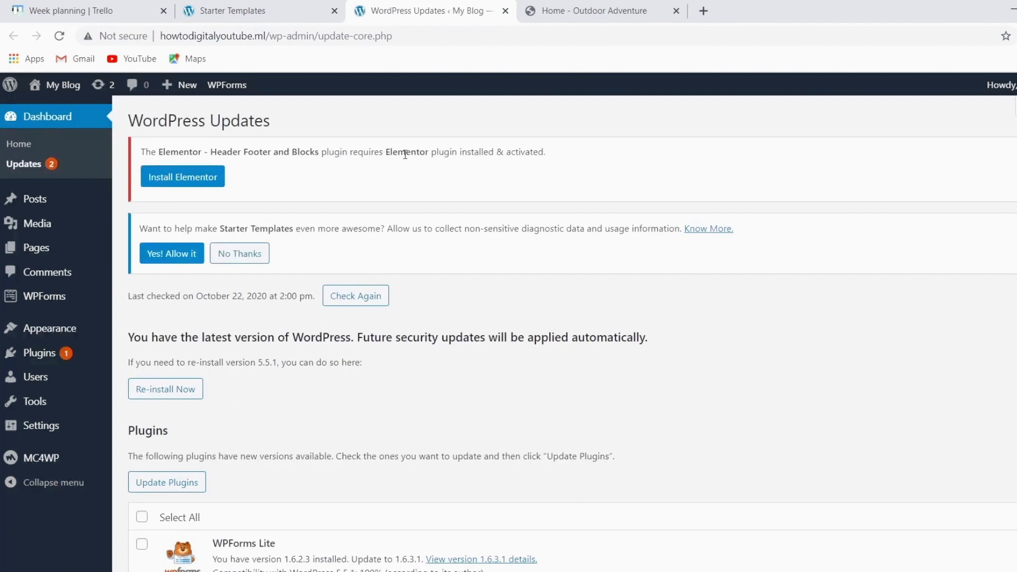
left_click(182, 179)
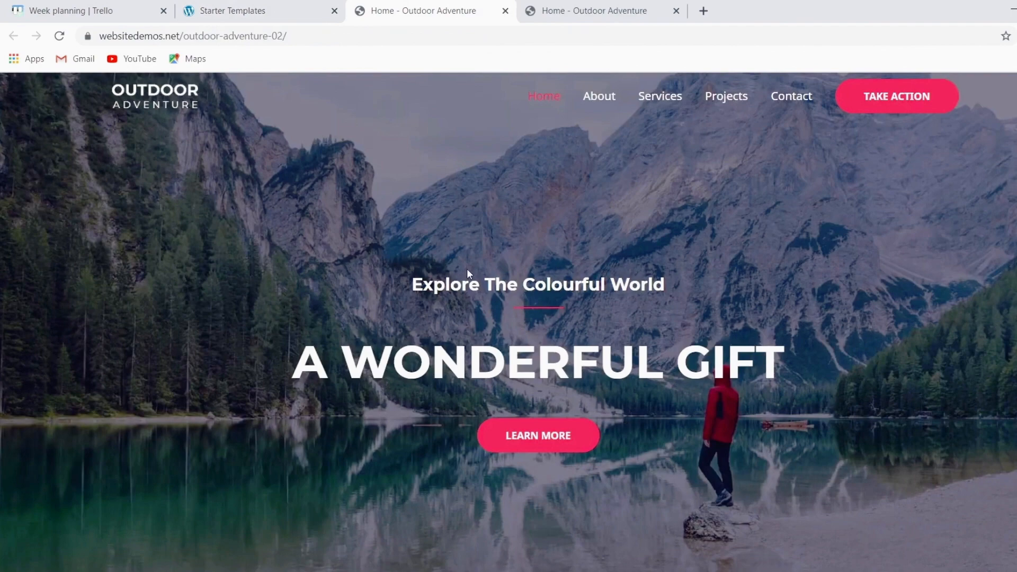
- Examine the Outdoor Adventure demo home page, from the opening banner through the upcoming events to the tours and destination section
scroll(440, 267, "down", 3)
scroll(440, 269, "down", 6)
scroll(456, 283, "down", 8)
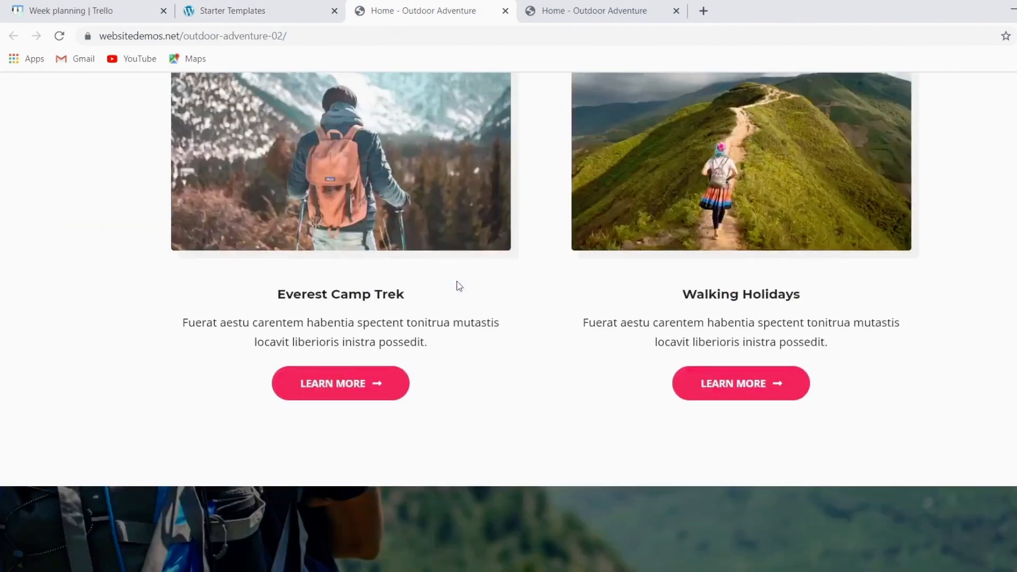
scroll(459, 281, "down", 8)
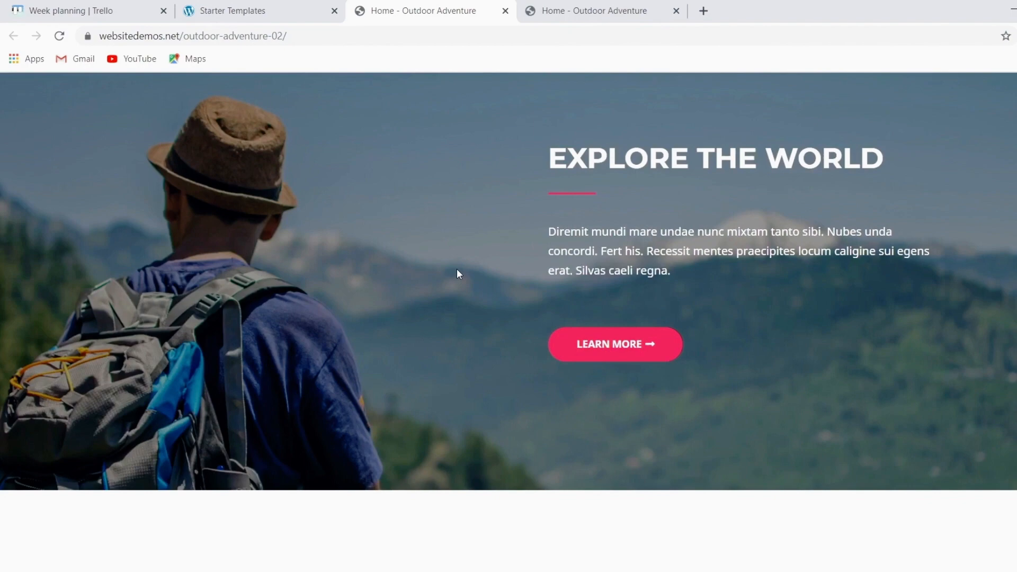
scroll(529, 265, "down", 10)
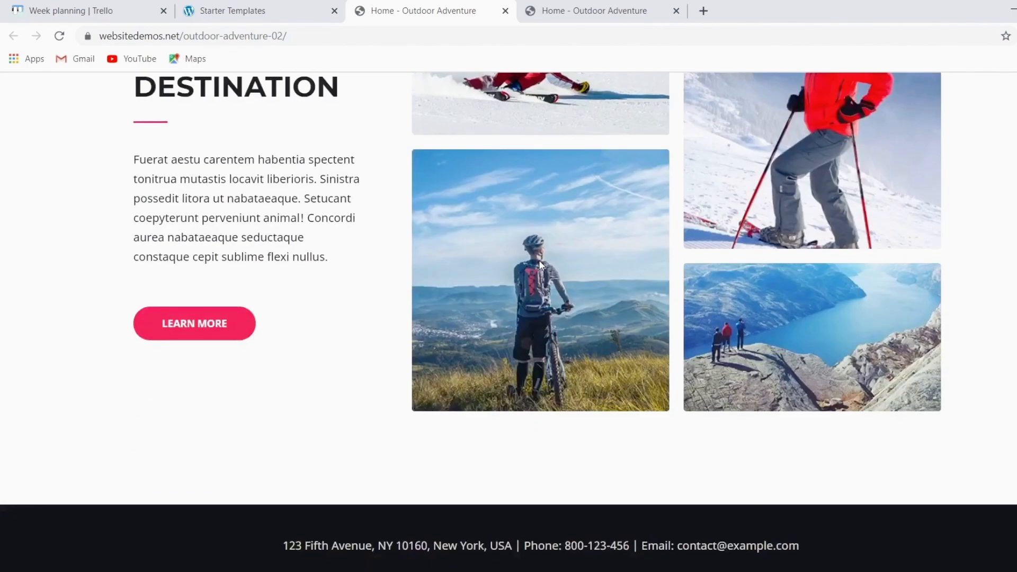
scroll(538, 259, "up", 20)
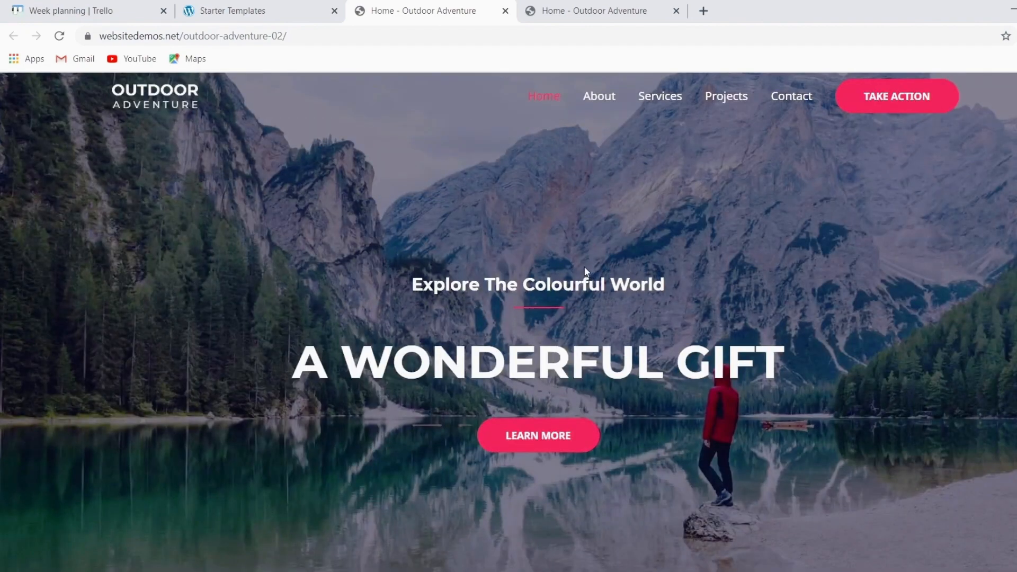
scroll(584, 269, "down", 6)
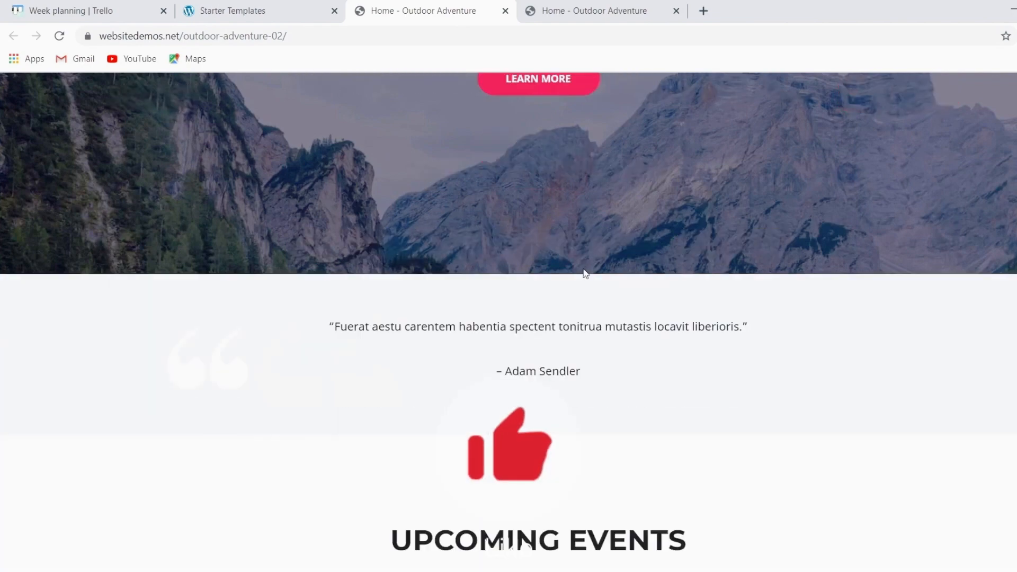
scroll(697, 258, "down", 4)
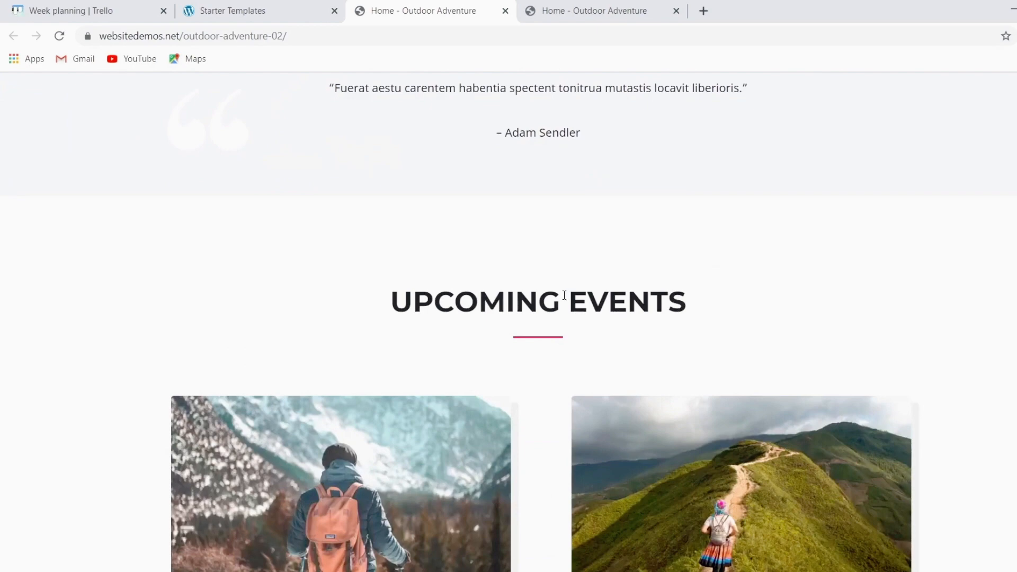
scroll(565, 298, "down", 5)
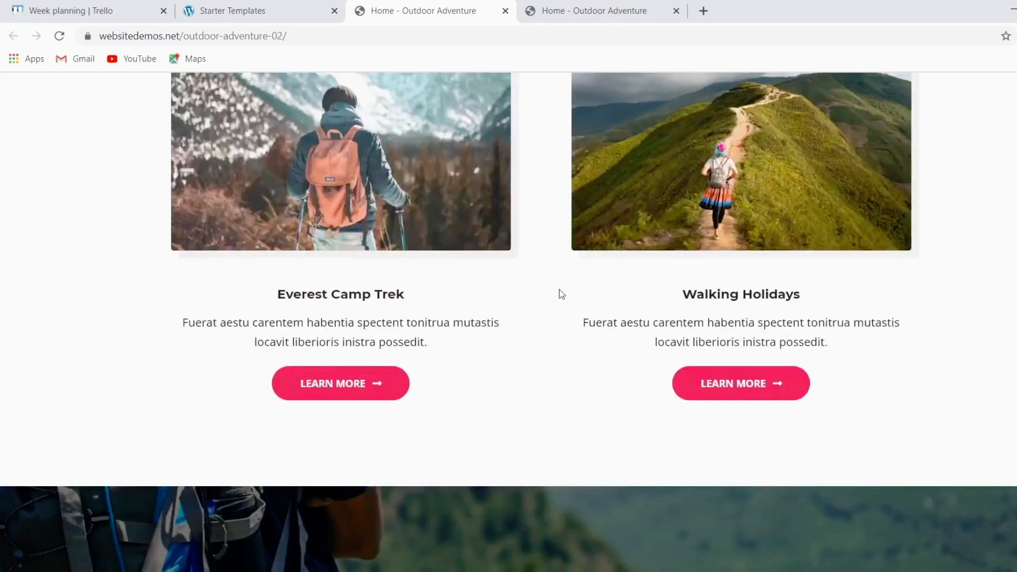
scroll(560, 294, "down", 10)
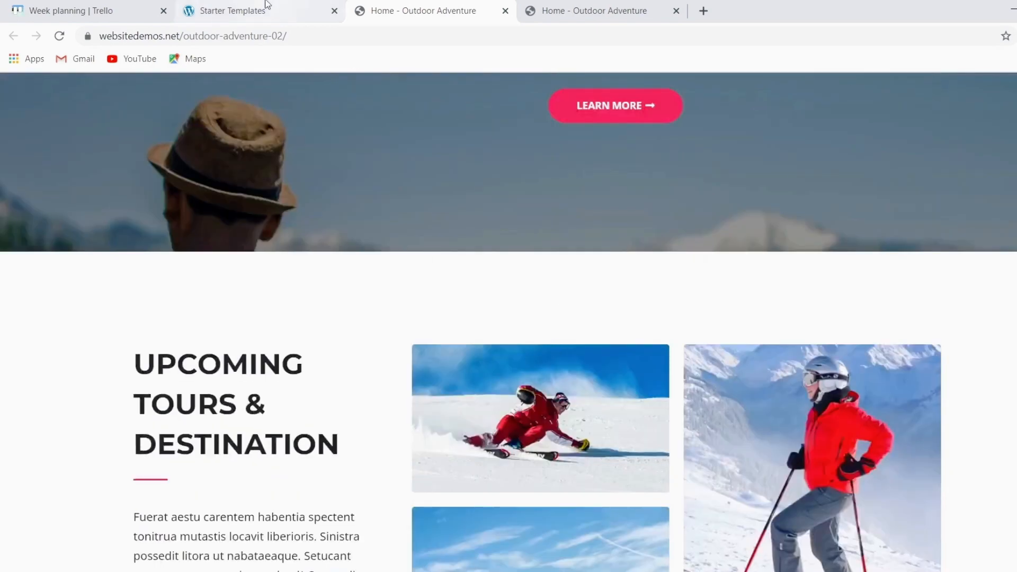